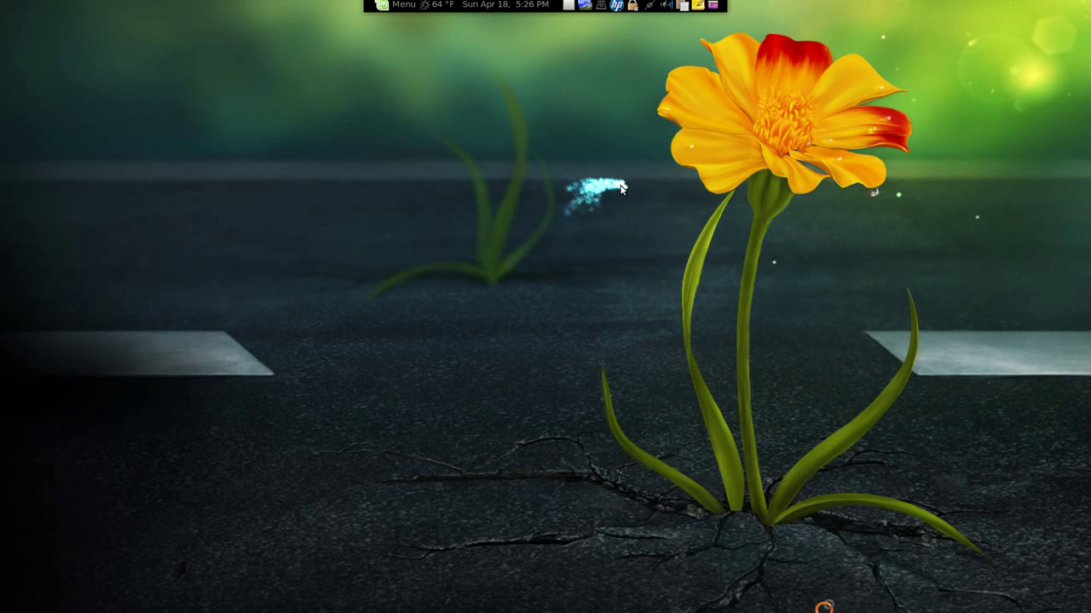
Open a Nautilus file browser window on the Public/scripts folder with Super+E
key(super+e)
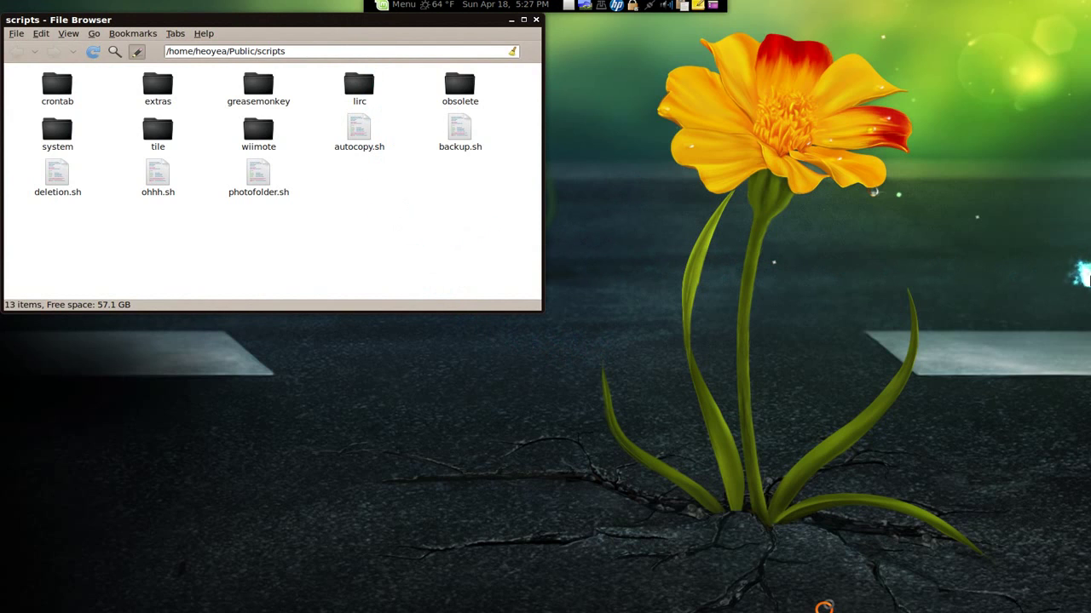
Tile the file browser to the right, left, top and bottom halves, then each corner quarter
key(ctrl+alt+KP_6)
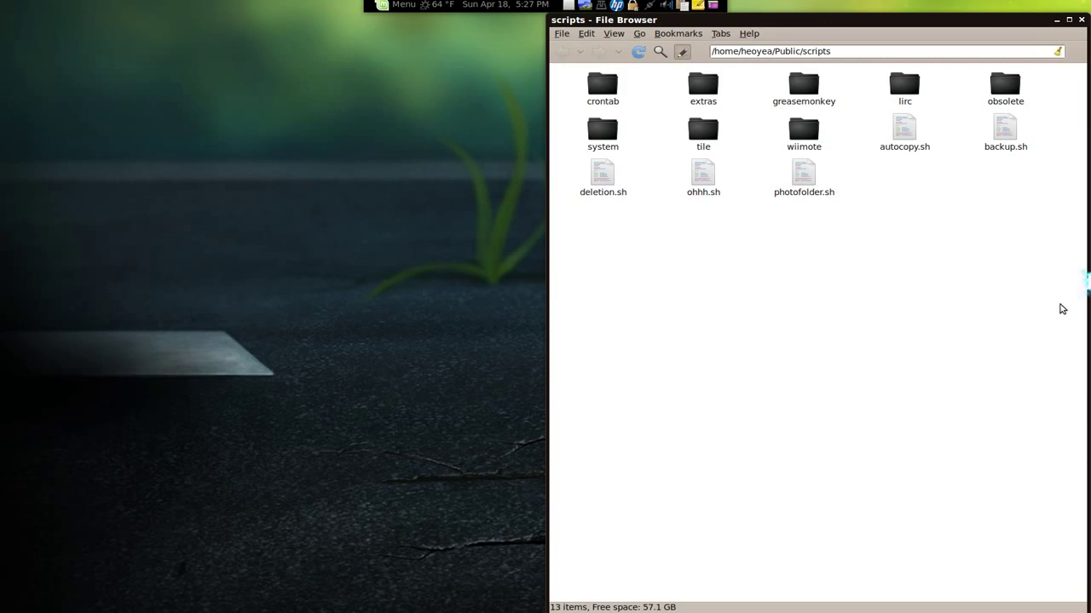
key(ctrl+alt+KP_4)
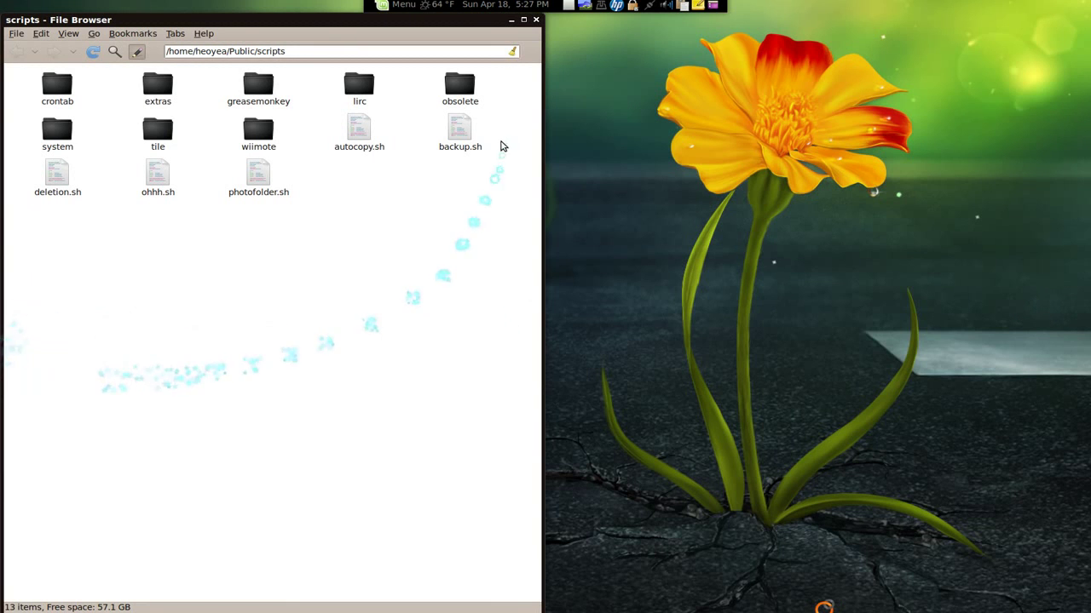
key(ctrl+alt+KP_8)
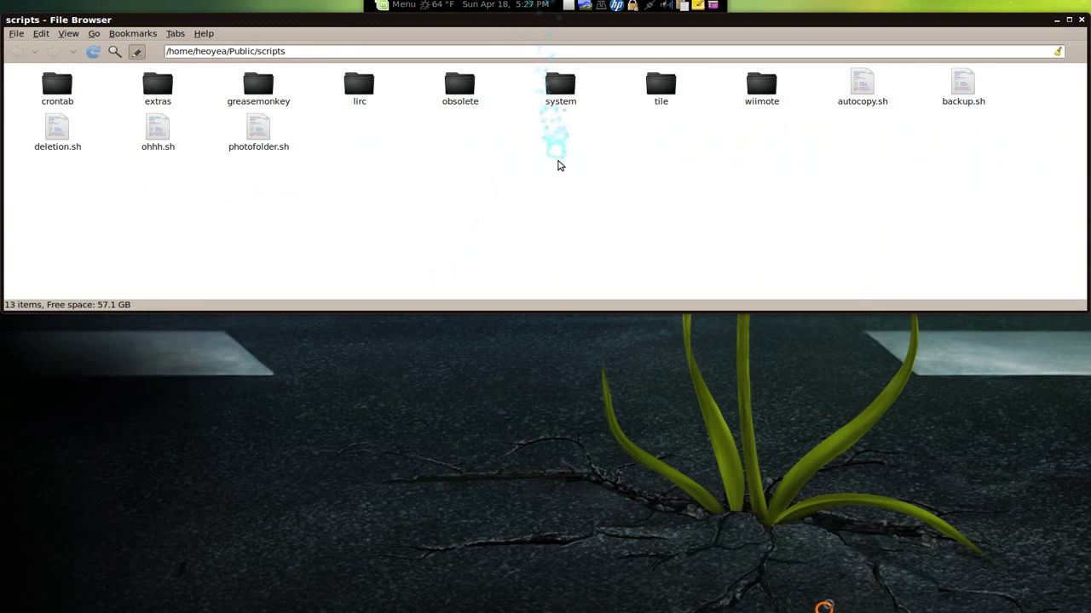
key(ctrl+alt+KP_2)
key(ctrl+alt+KP_3)
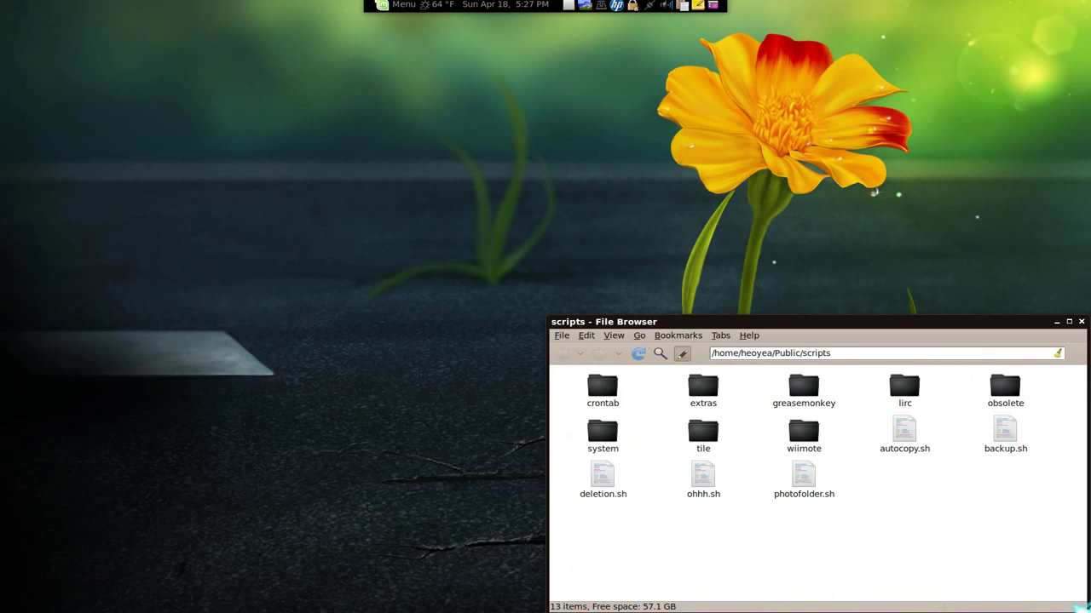
key(ctrl+alt+KP_1)
key(ctrl+alt+KP_7)
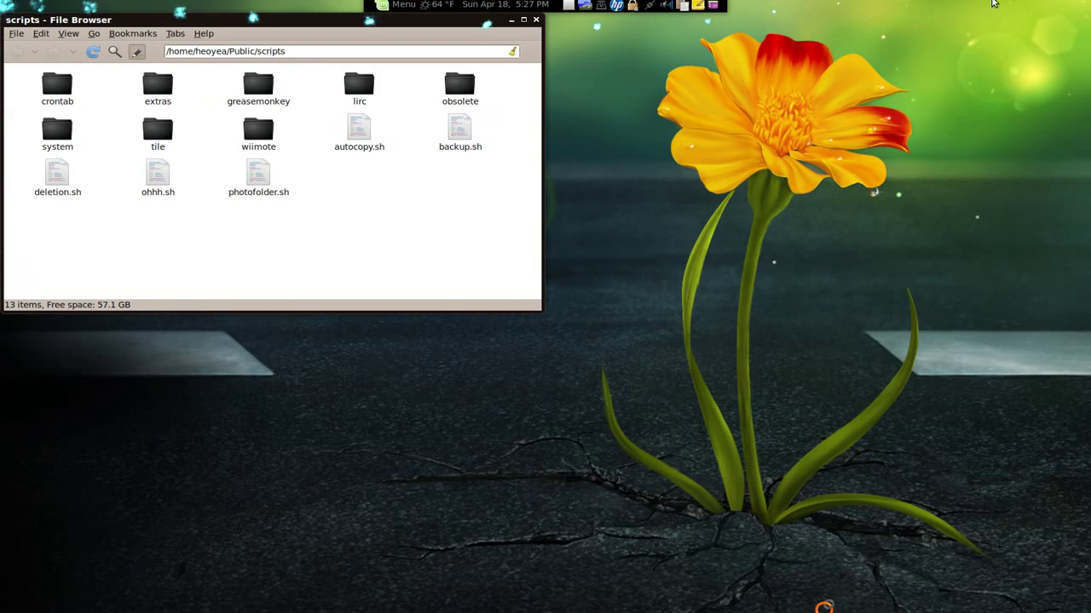
key(ctrl+alt+KP_9)
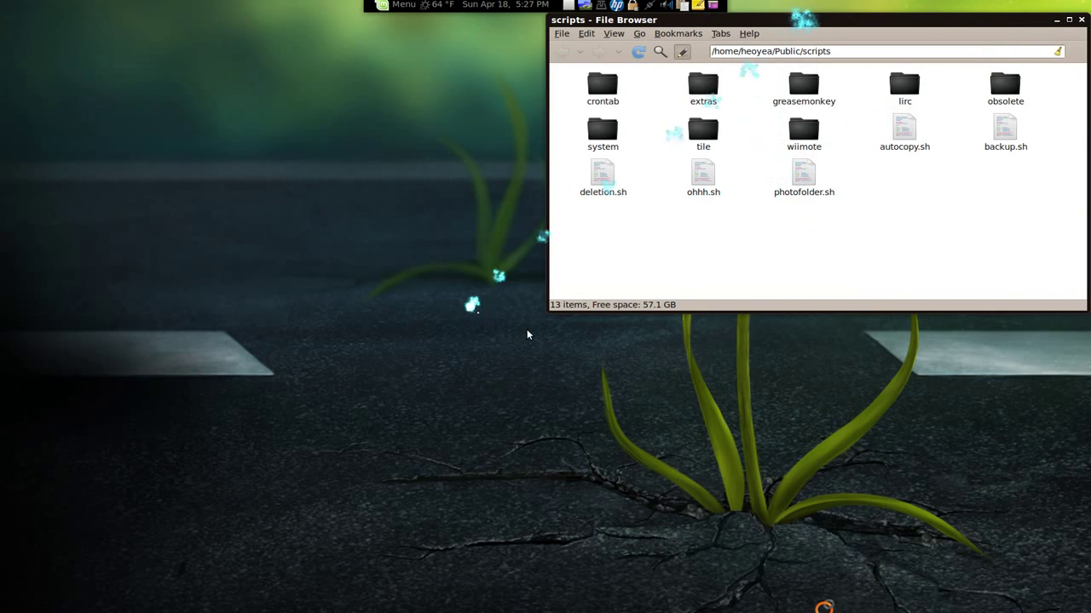
Maximize the file browser, snap it to the left half, then hide it to show the desktop
double_click(784, 19)
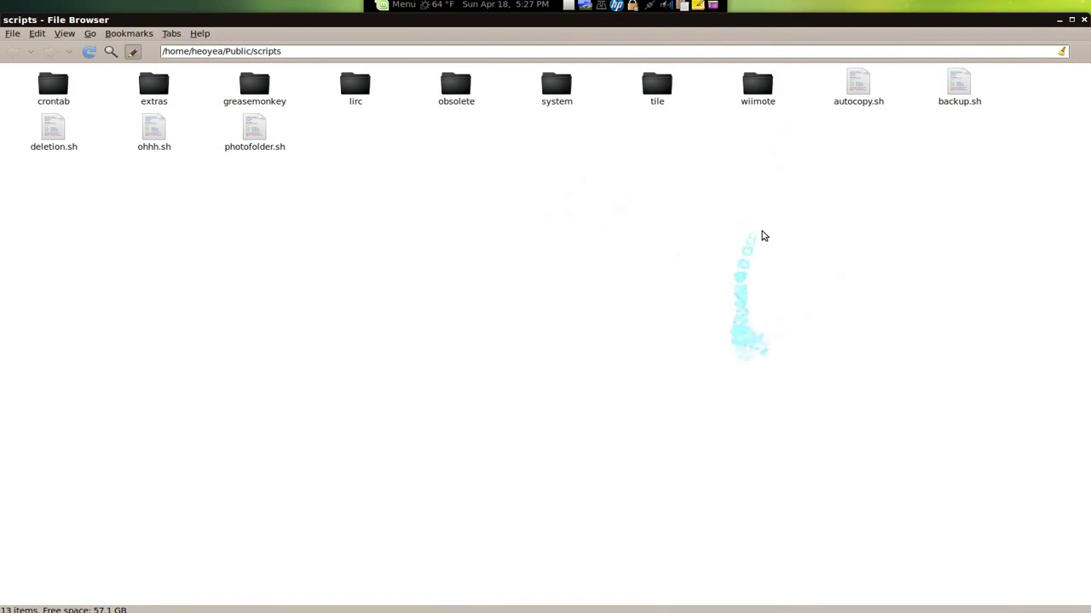
drag(861, 23, 3, 382)
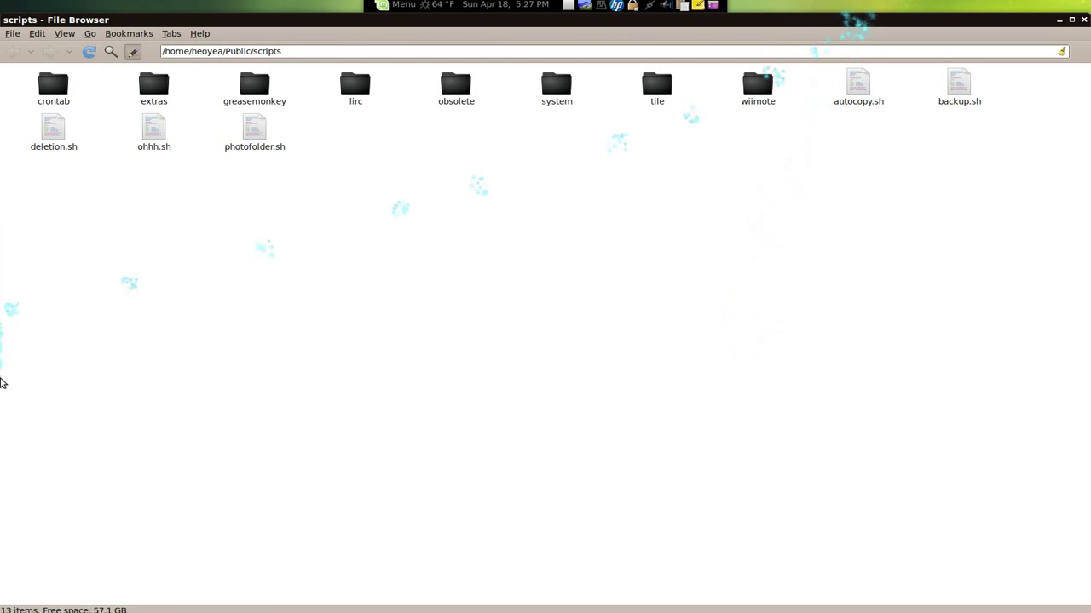
key(super+d)
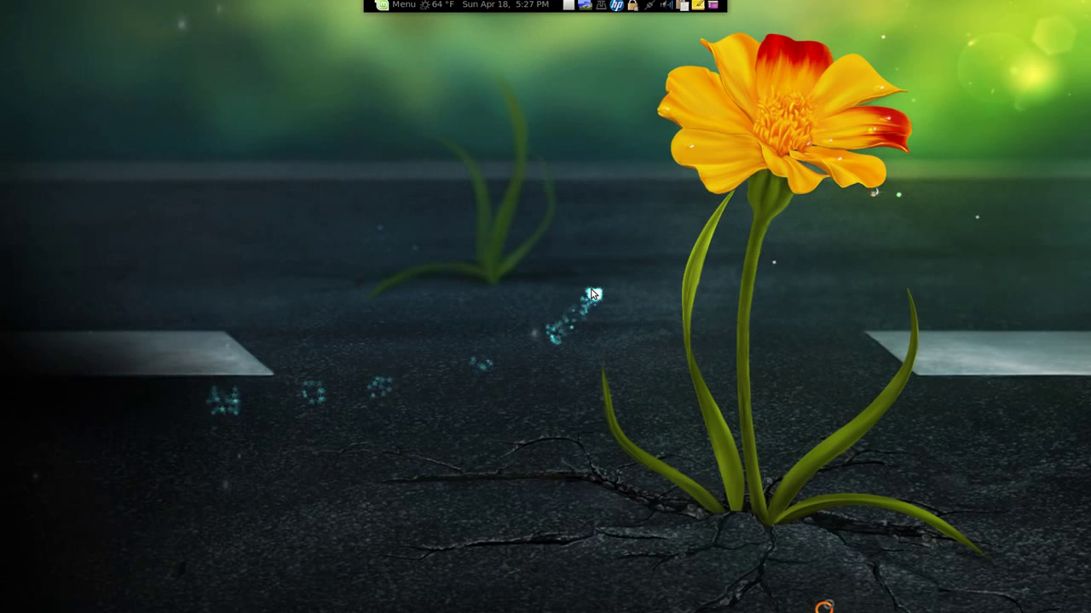
Switch to CompizConfig Settings Manager and open the Grid plugin to see its Ctrl+Alt+keypad Put bindings
key(alt+Tab)
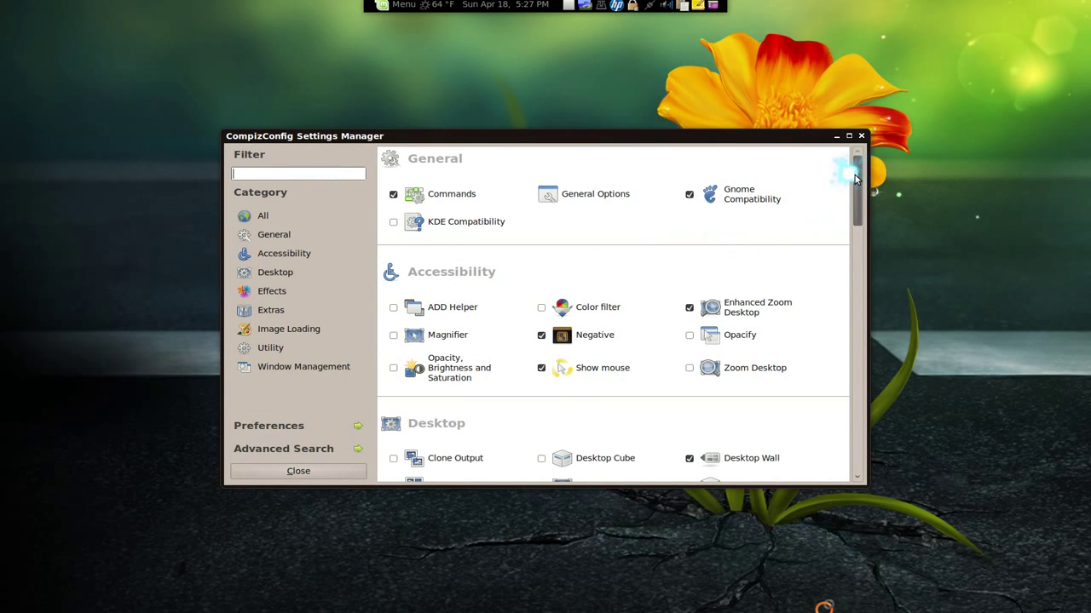
drag(856, 175, 848, 413)
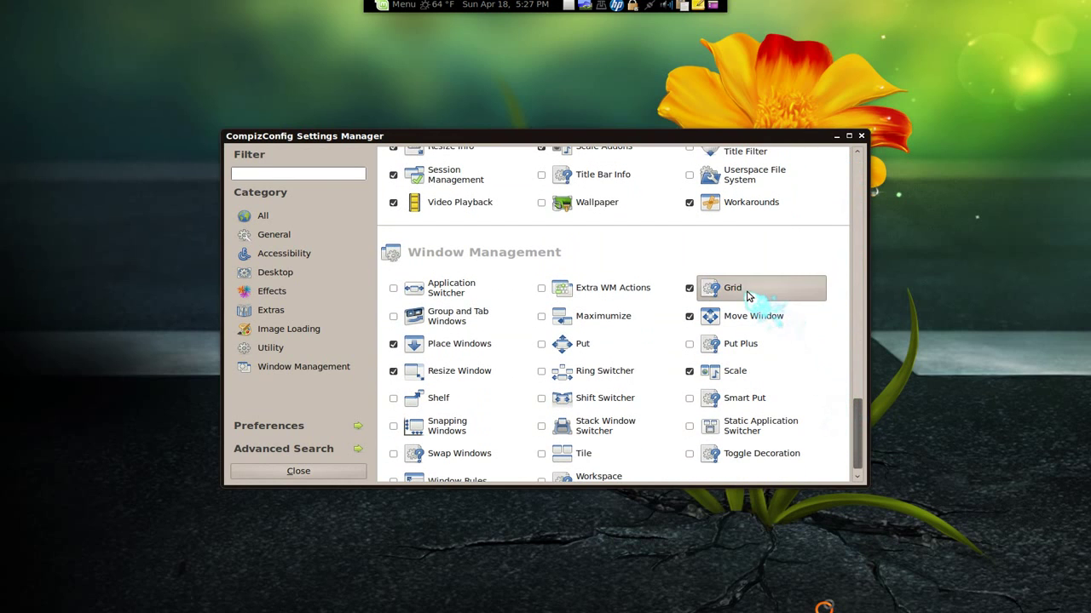
click(748, 295)
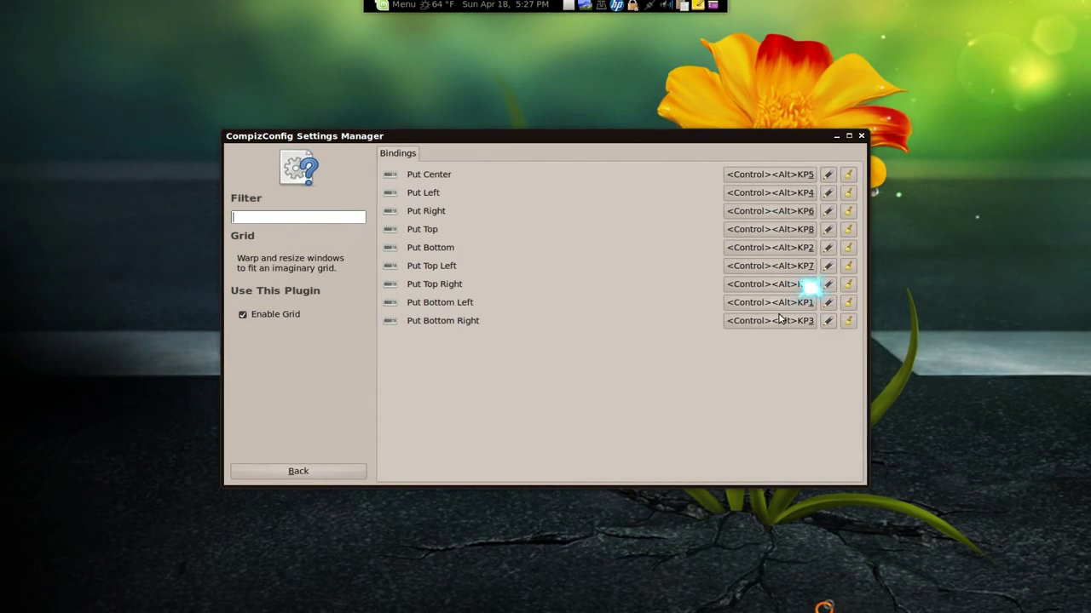
Go back to the plugin list and open the Commands plugin settings
click(330, 473)
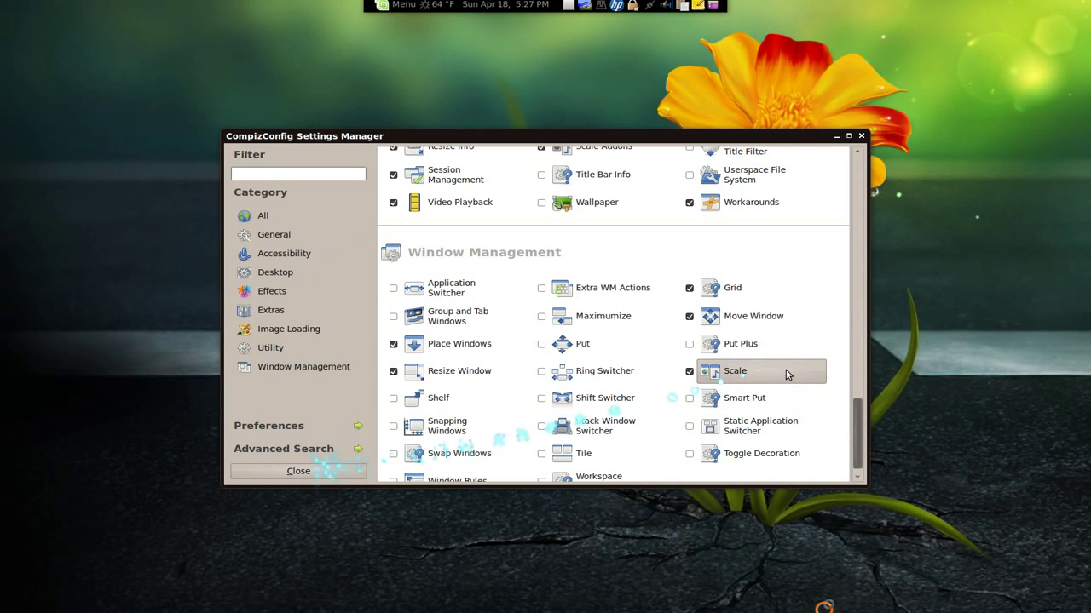
drag(861, 445, 835, 185)
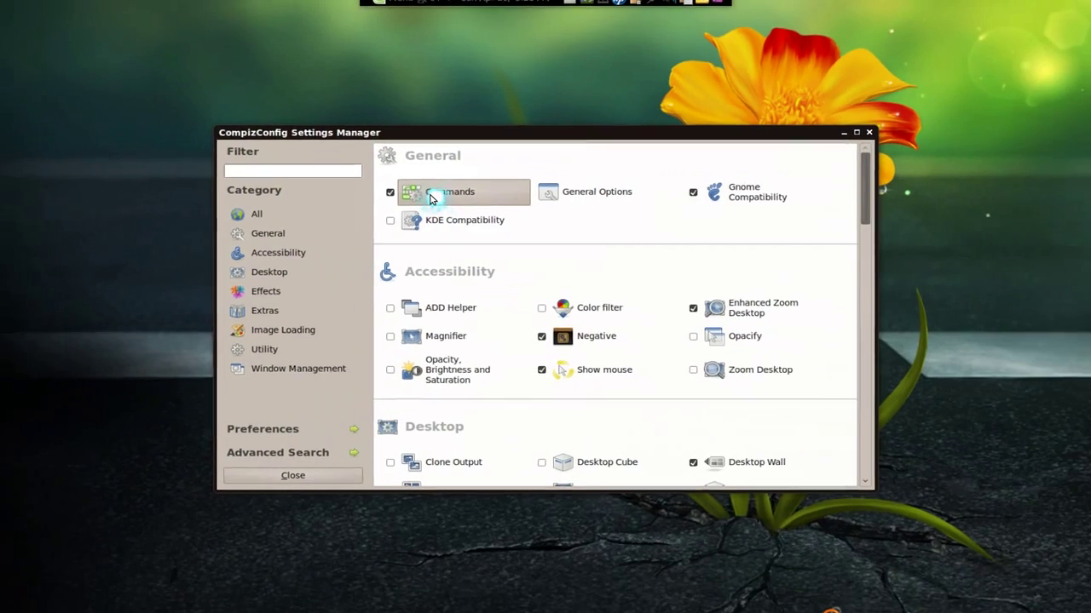
click(433, 196)
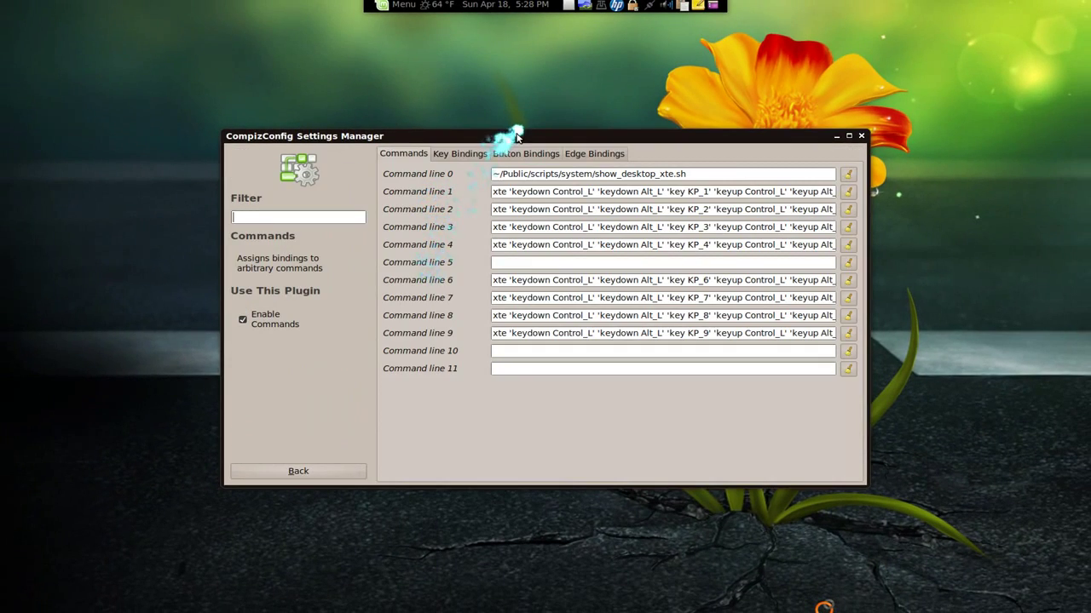
Move the window up-left, widen it to show full xte commands, and view the edge button bindings
drag(515, 136, 379, 102)
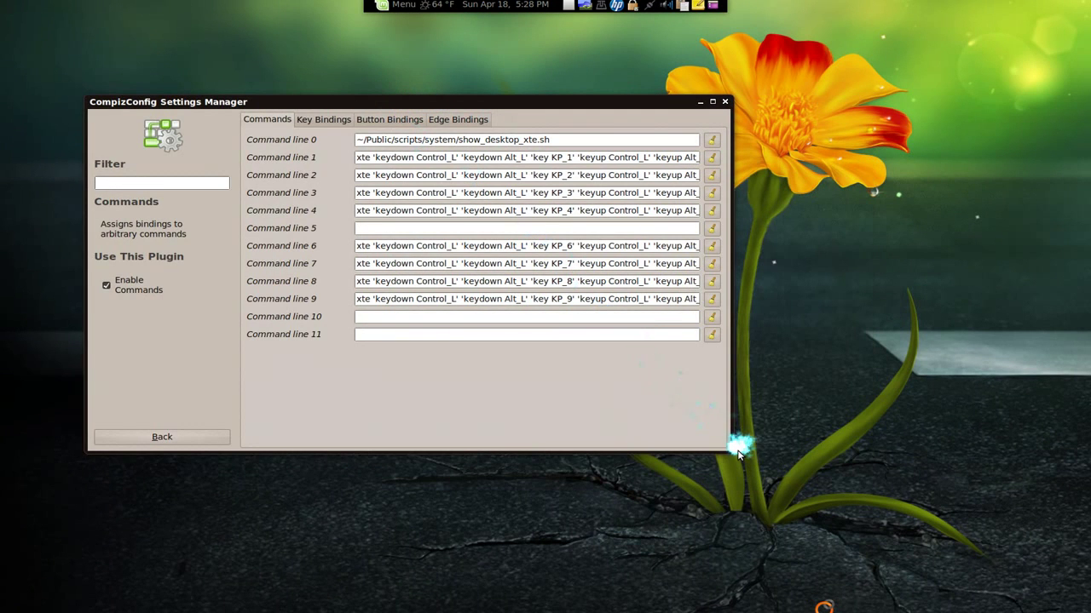
drag(727, 447, 873, 443)
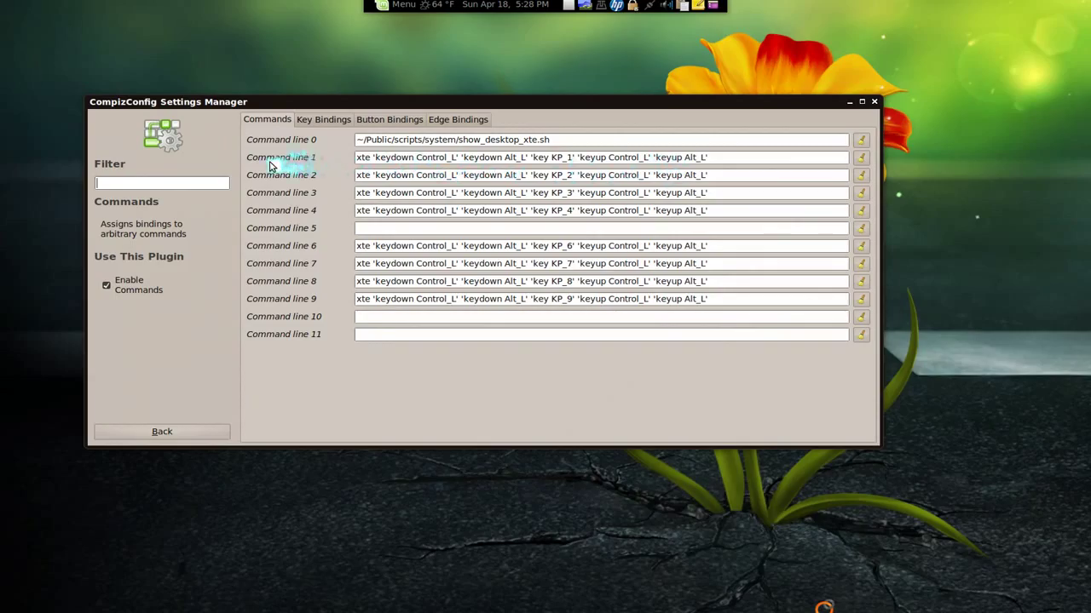
mouse_move(271, 166)
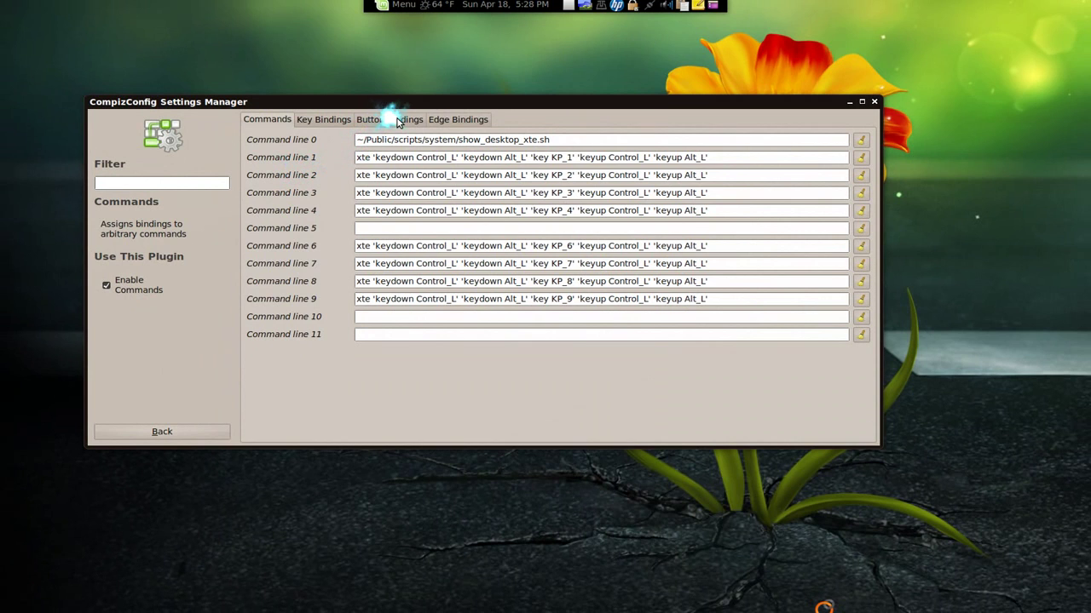
click(397, 121)
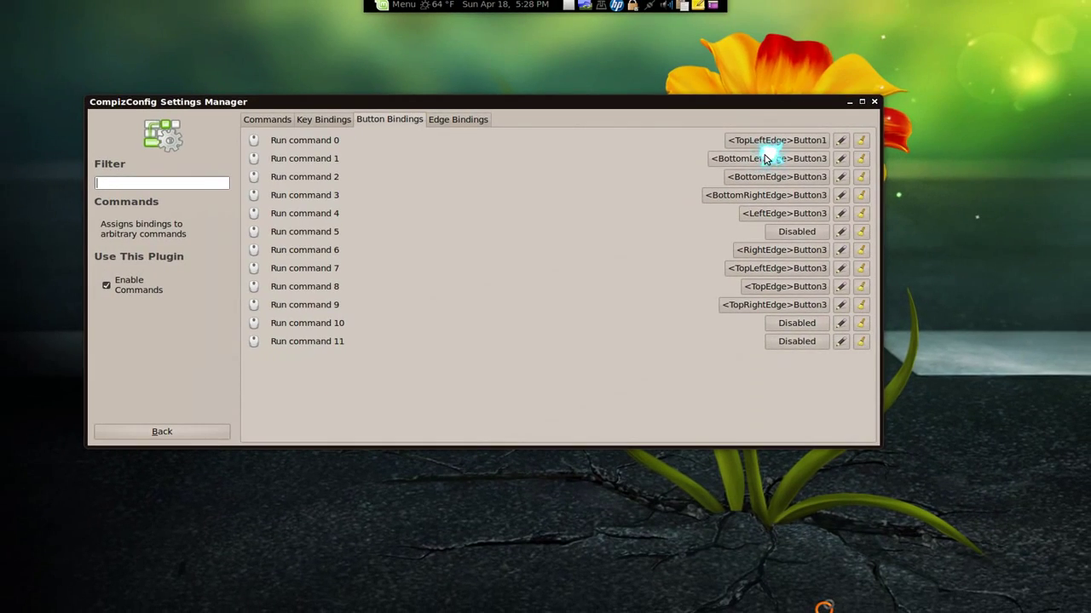
click(785, 143)
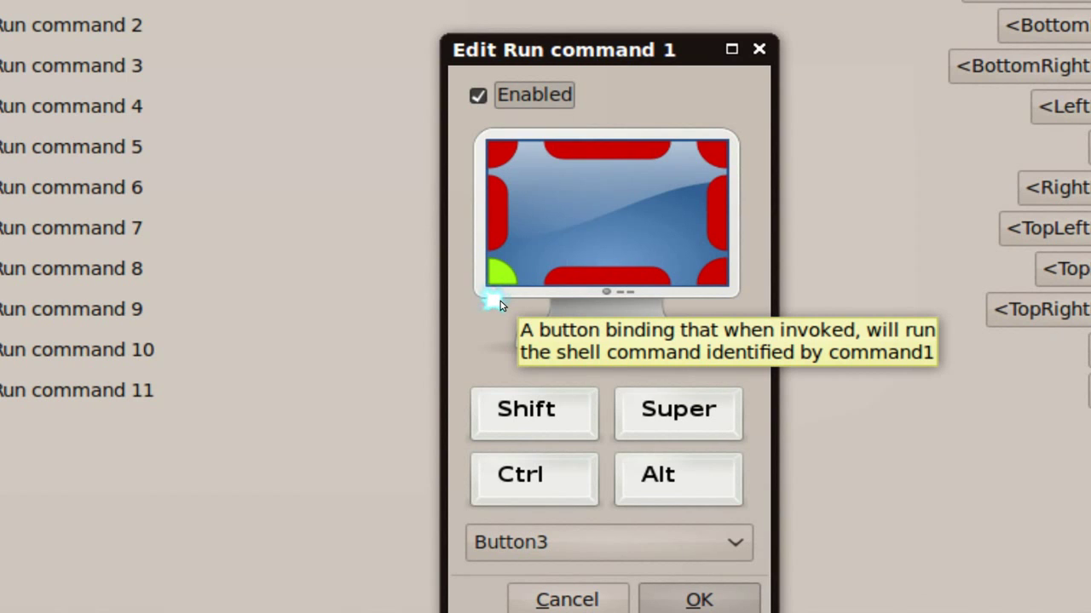
click(501, 271)
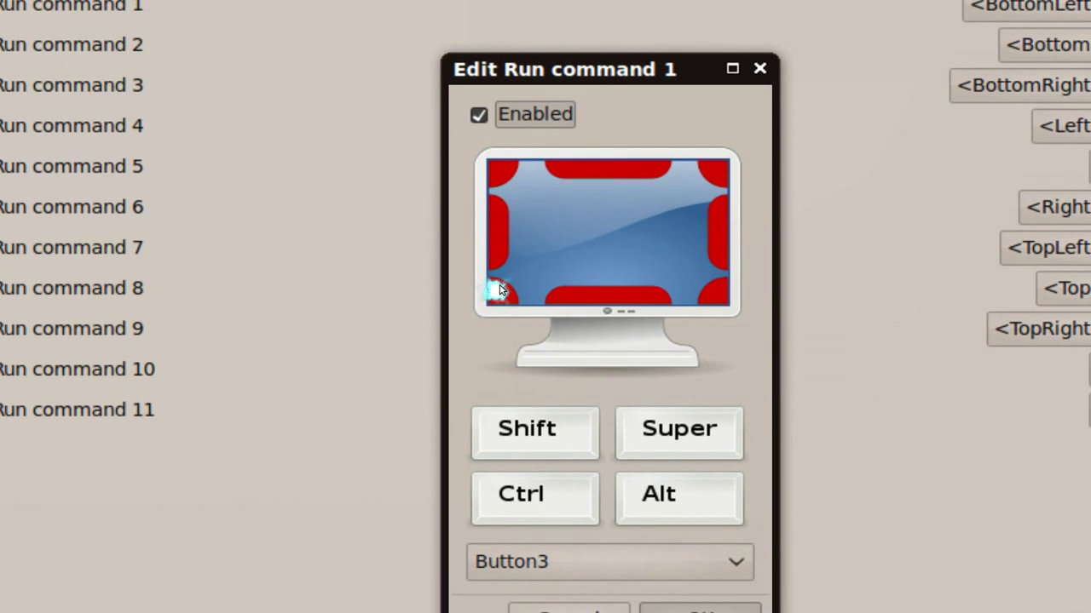
click(500, 291)
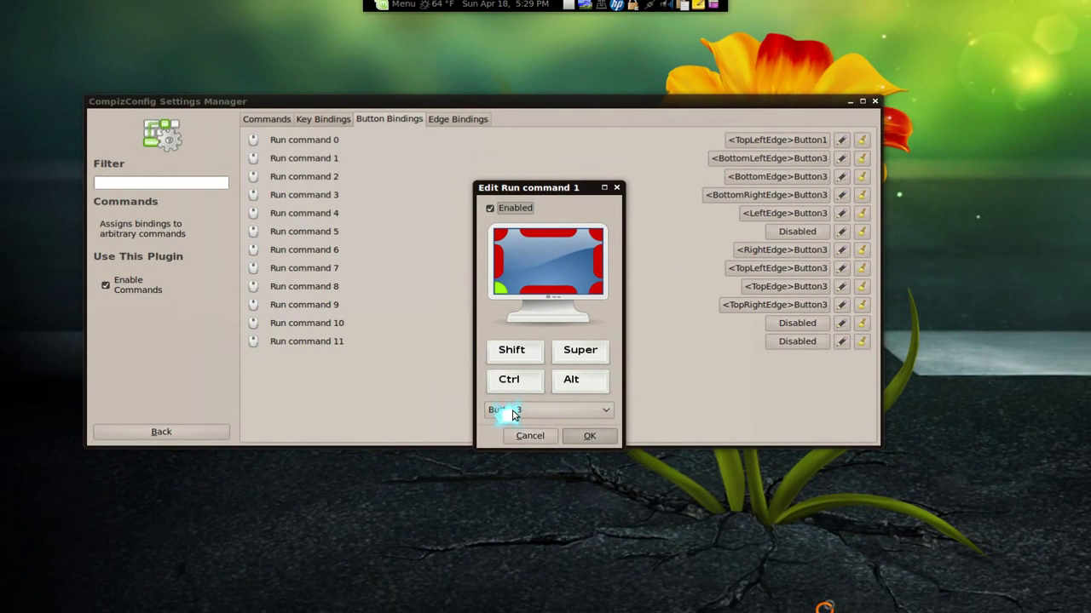
click(558, 412)
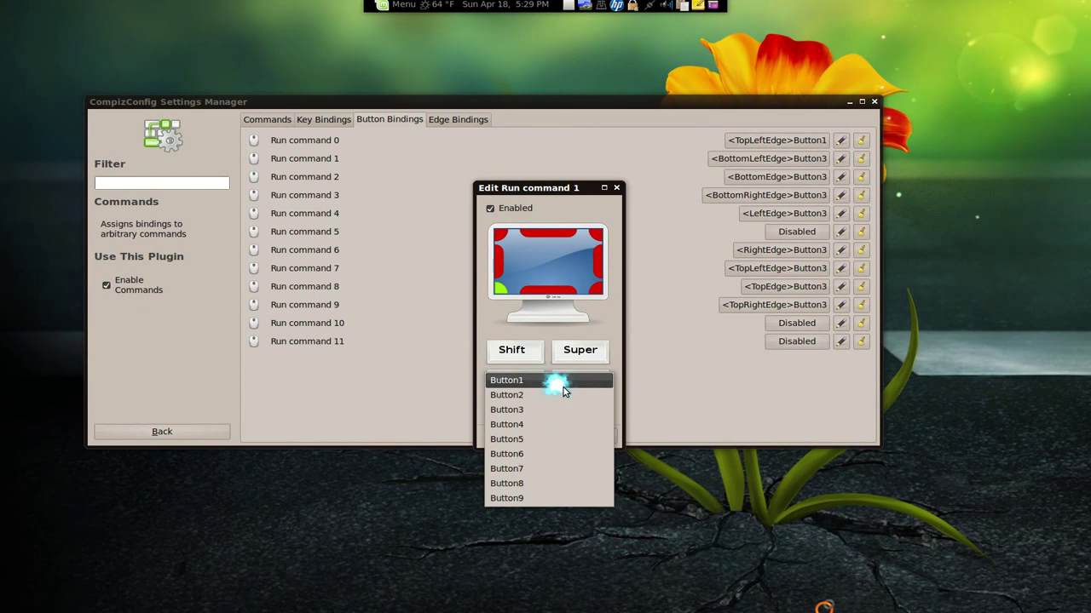
click(555, 409)
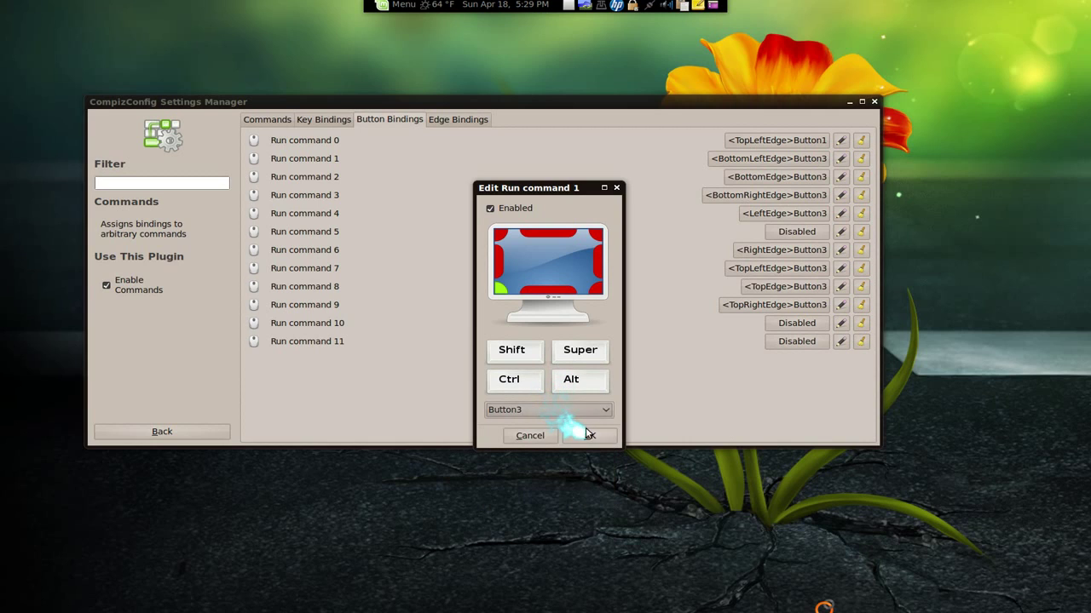
click(586, 435)
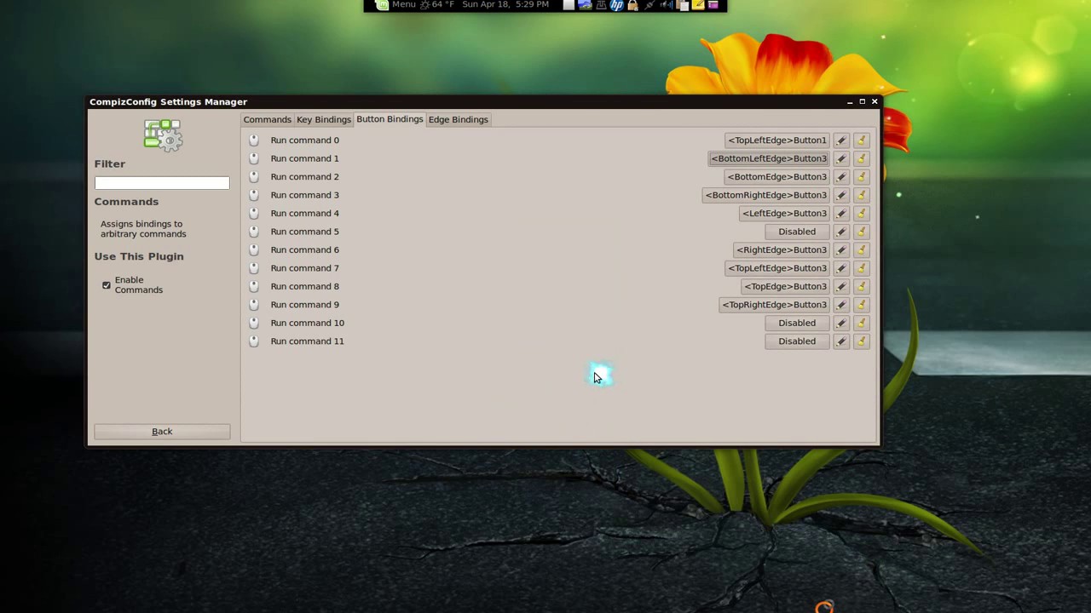
Right-click the bottom-right corner, right edge and left edge to snap the settings window into quarters
right_click(1086, 601)
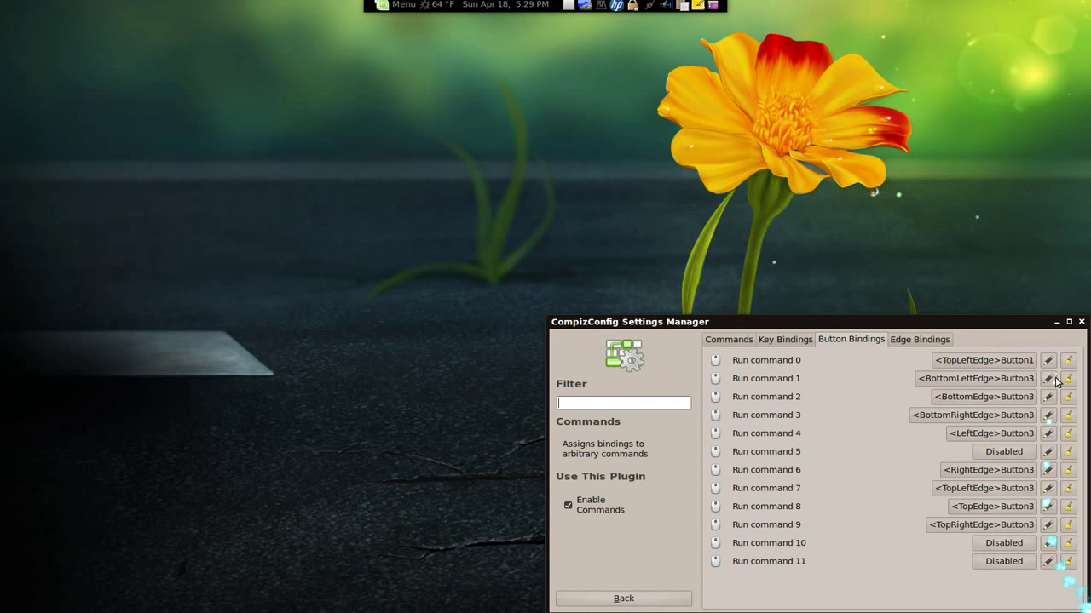
right_click(1087, 255)
right_click(2, 308)
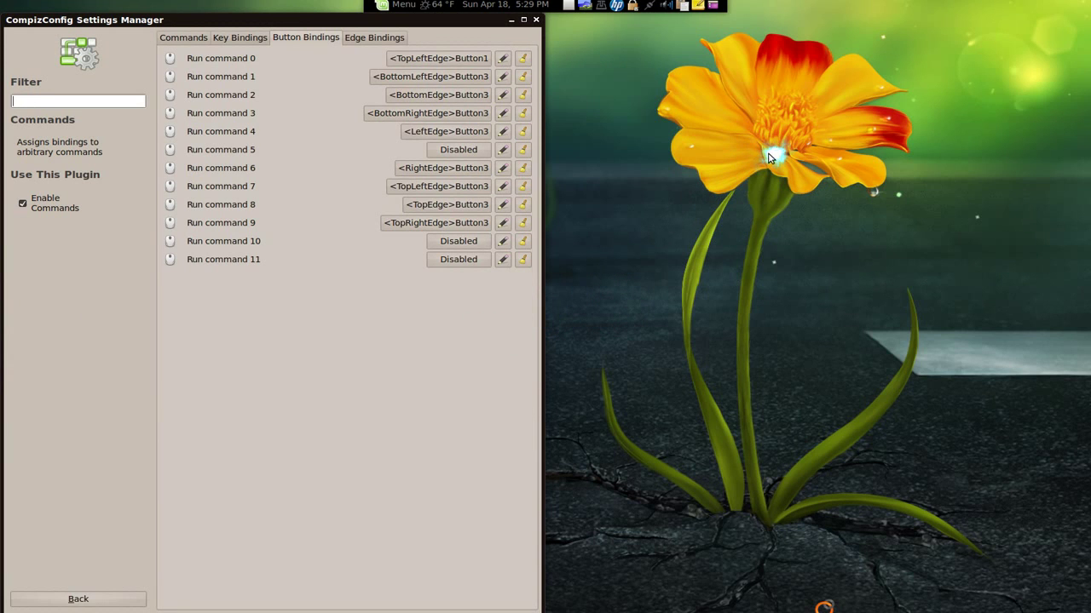
Try the Scale window picker and Expo workspace overview, returning to the settings window on the top-left workspace
key(shift+alt+Up)
click(652, 312)
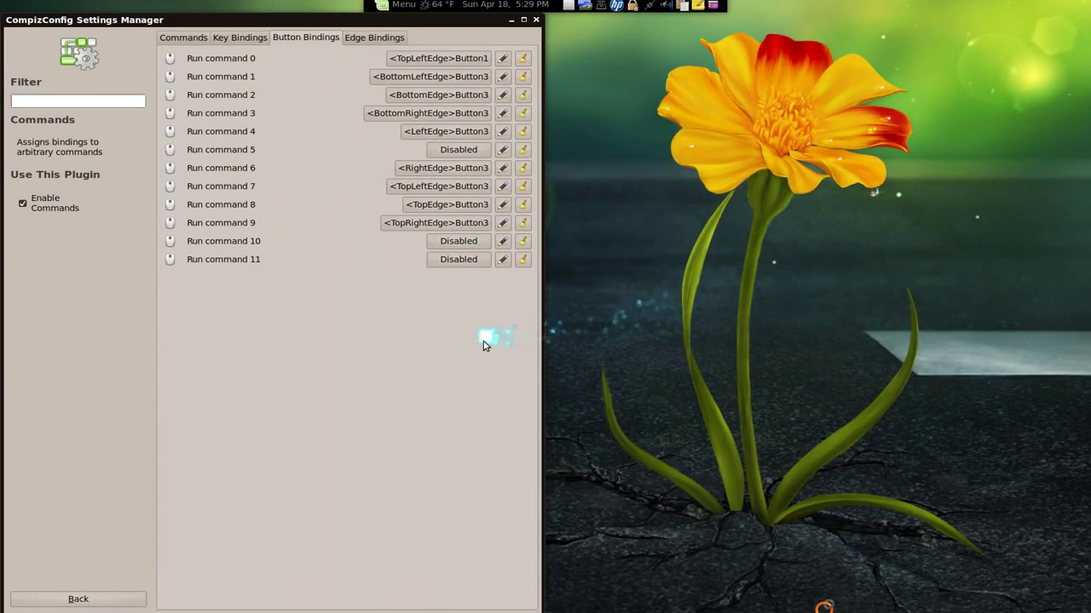
key(super+e)
click(226, 214)
Tile the settings window to the bottom-right, top-right and top-left quarters with Ctrl+Alt+keypad 3, 9, 7
key(ctrl+alt+KP_3)
key(ctrl+alt+KP_9)
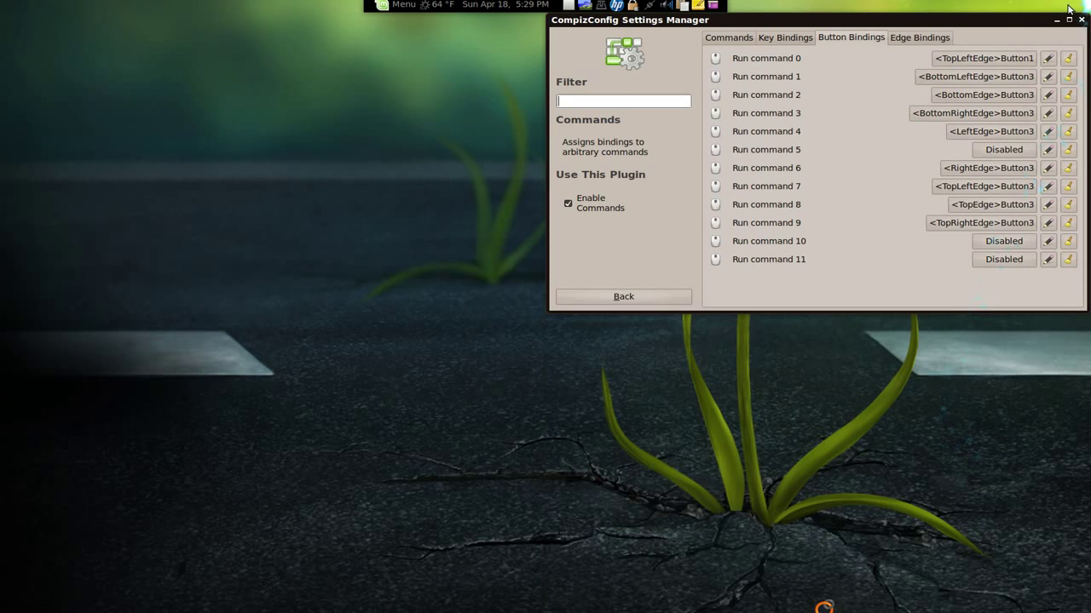
key(ctrl+alt+KP_7)
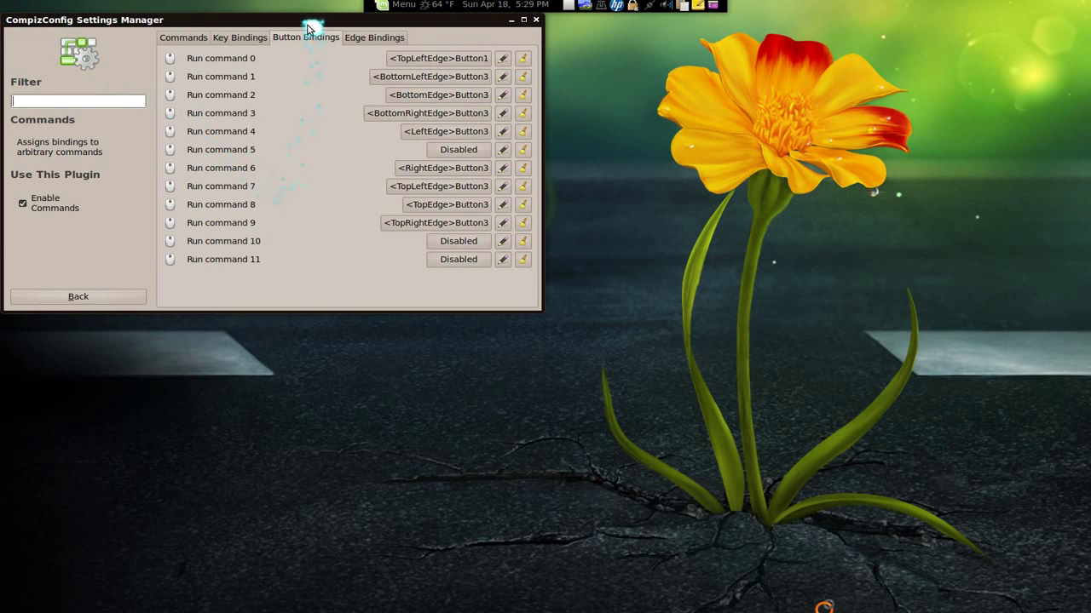
Centre the window, right-click the top and bottom edges to stretch it full width and into the lower half, then close it
drag(320, 22, 598, 193)
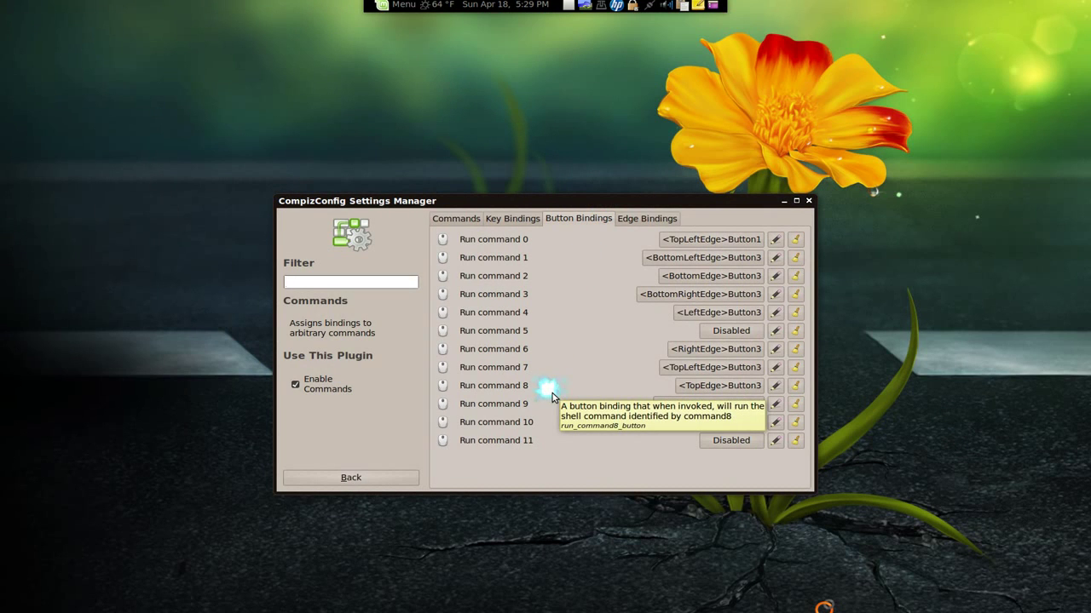
right_click(522, 1)
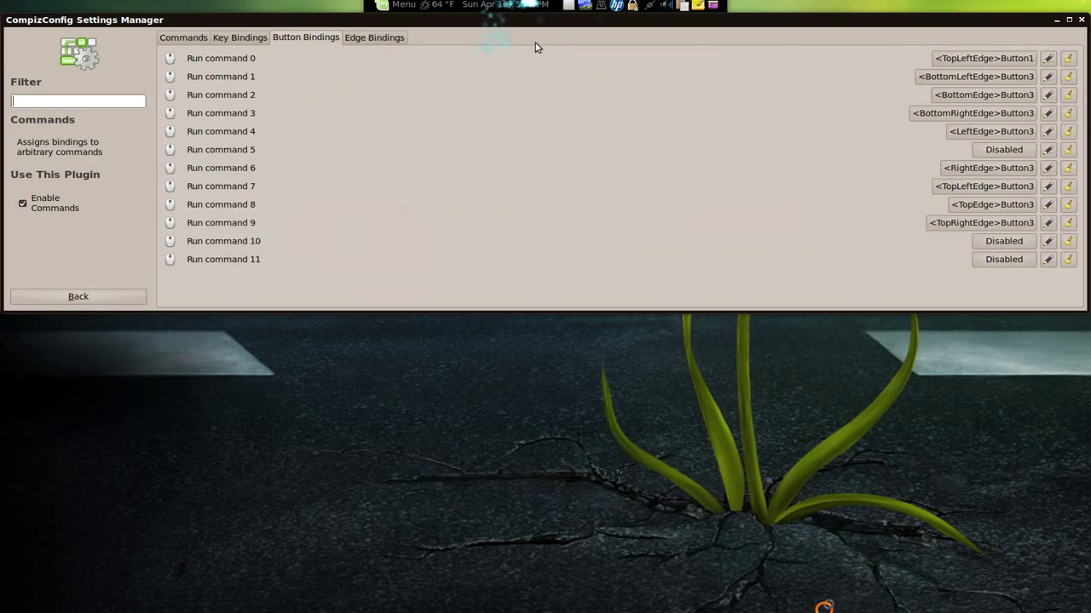
right_click(563, 612)
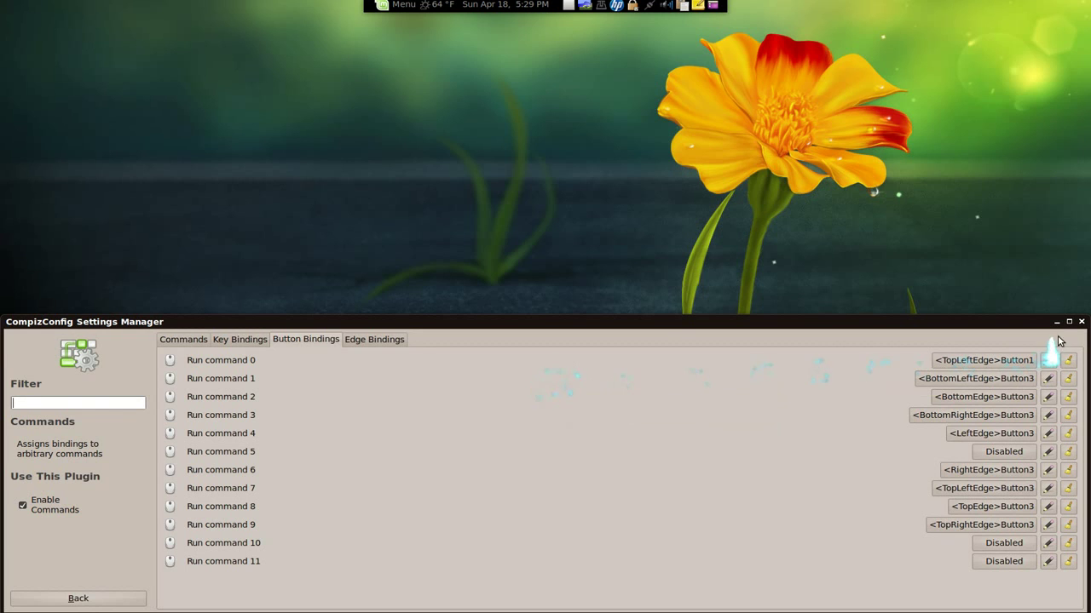
click(1080, 321)
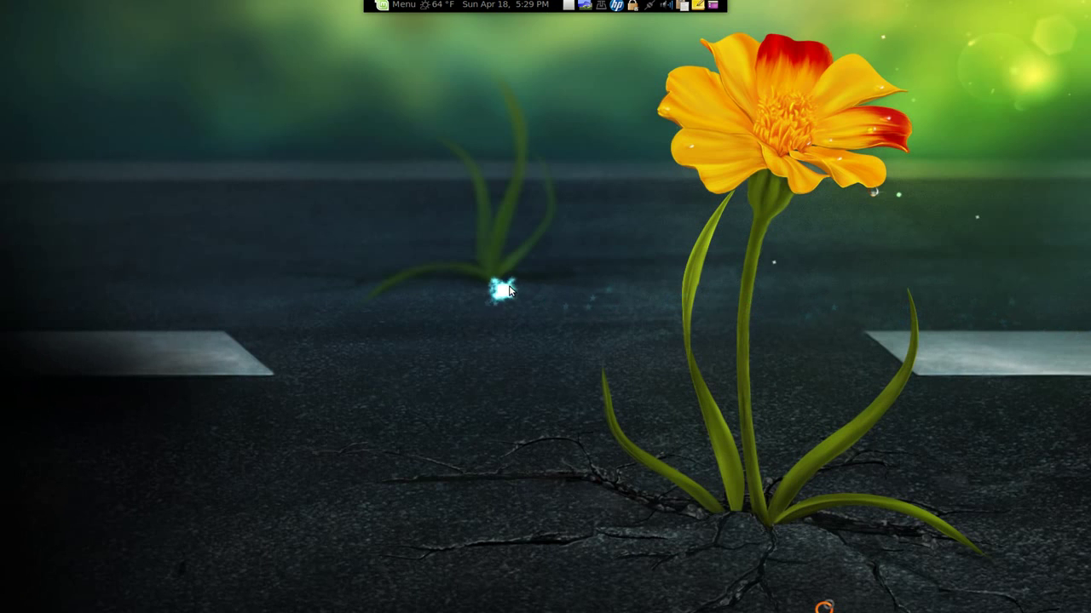
Launch Synaptic with the administrator password, view the installed xautomation 1.03-1 description, then close Synaptic
text(y)
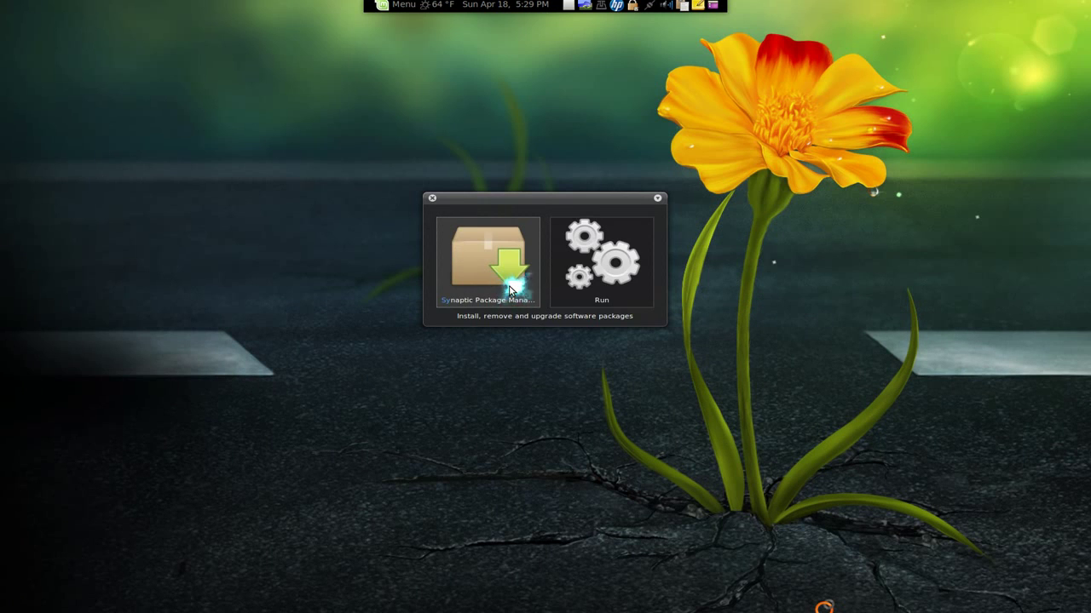
key(Return)
text(••)
key(Return)
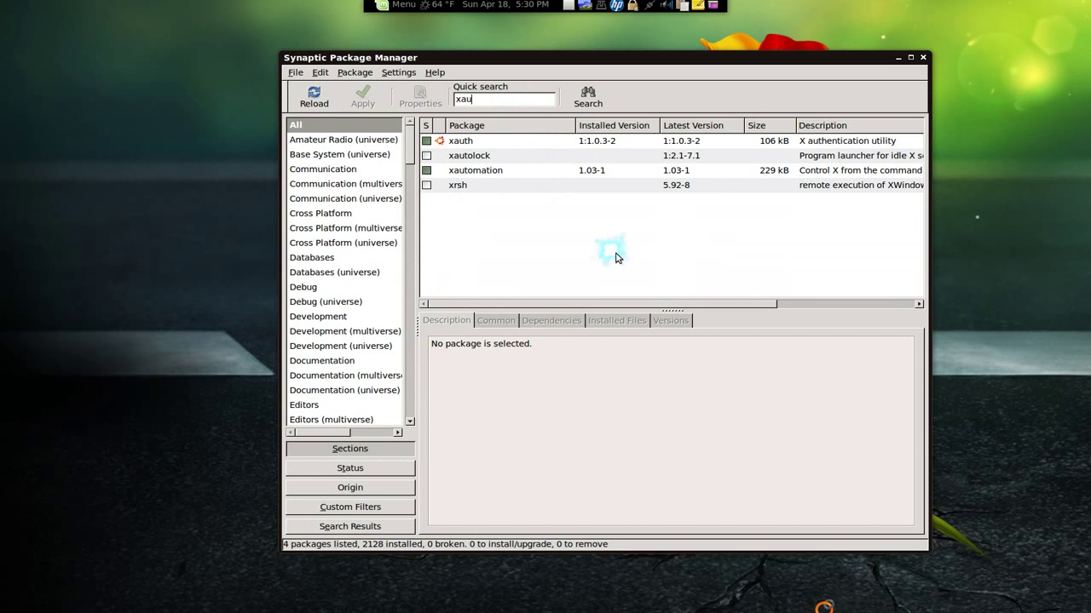
click(497, 171)
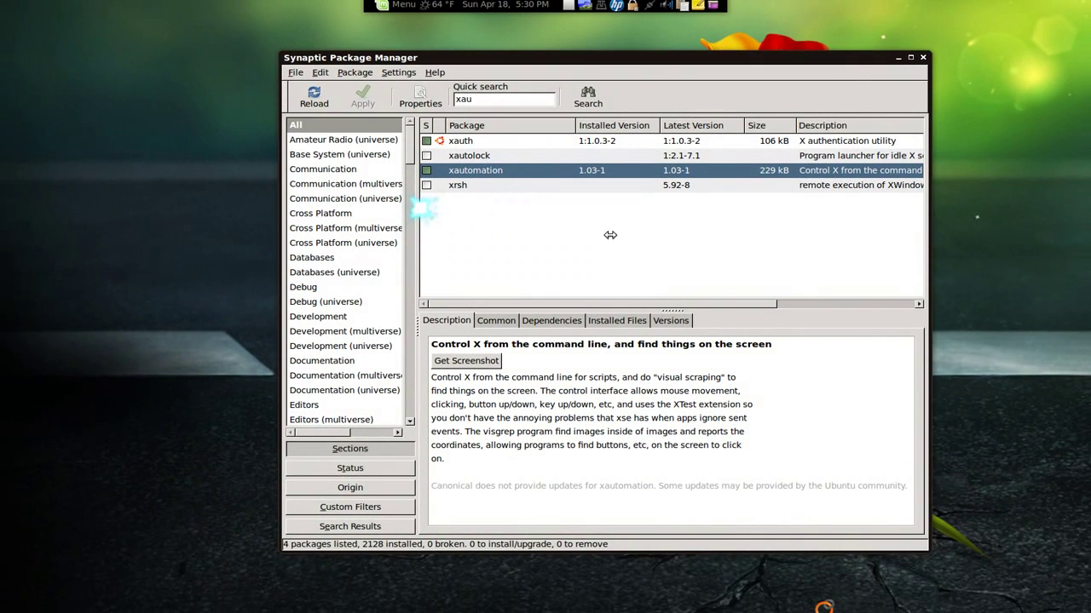
key(alt+F4)
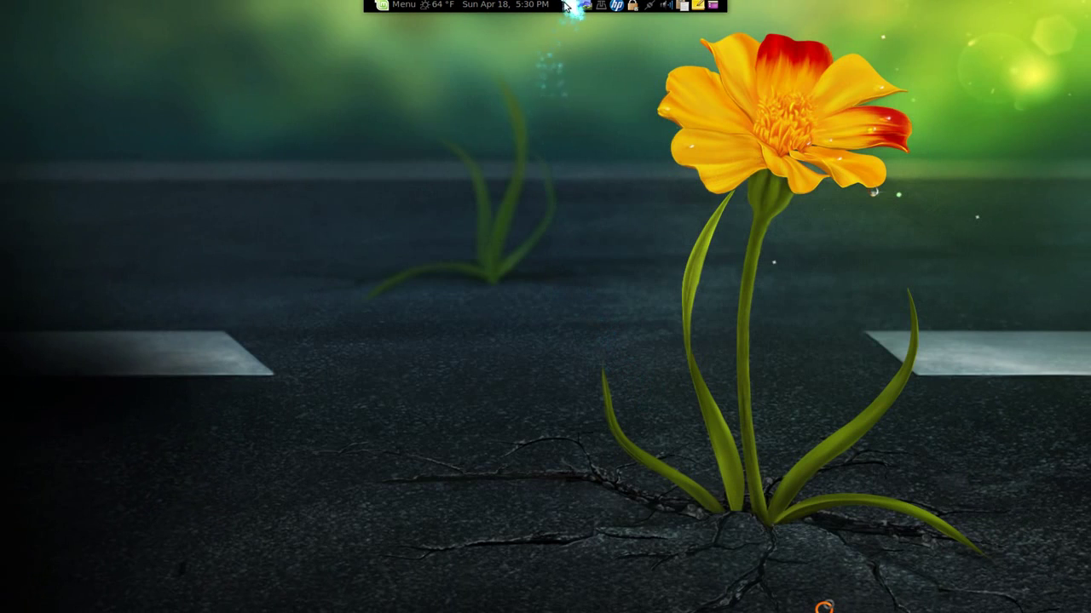